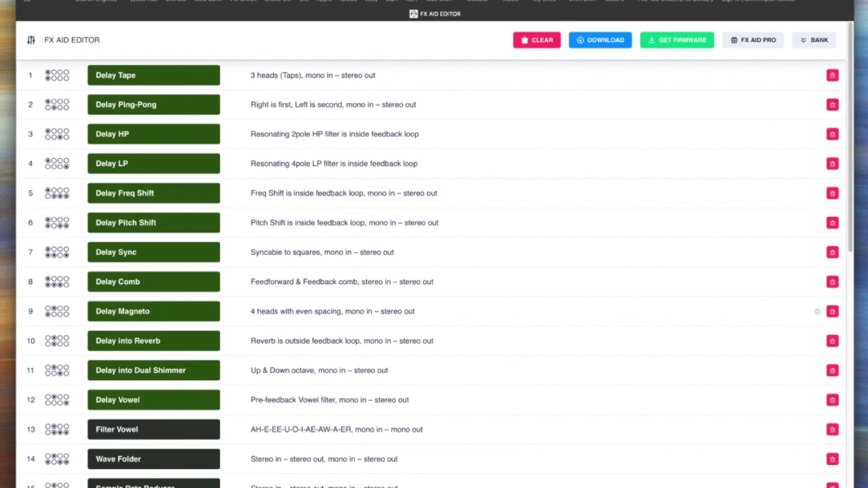
Step: Look over the editor's download options and the bank, then close slot 5's choices unchanged
left_click(608, 44)
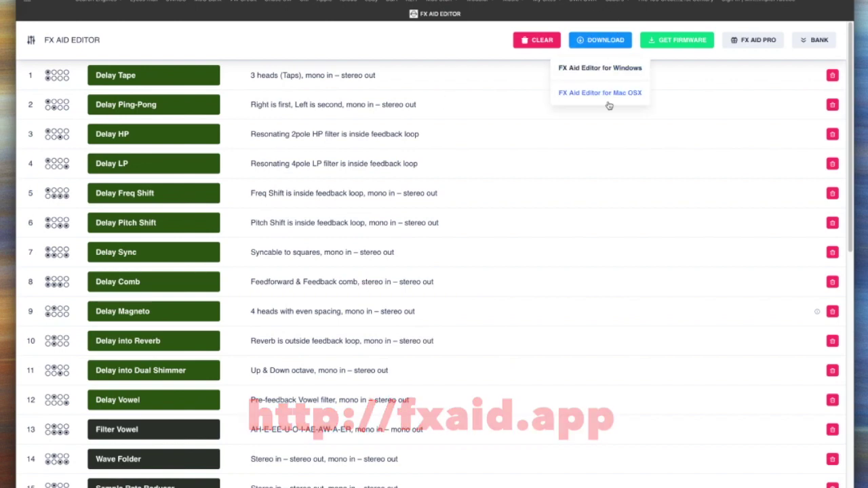
left_click(473, 56)
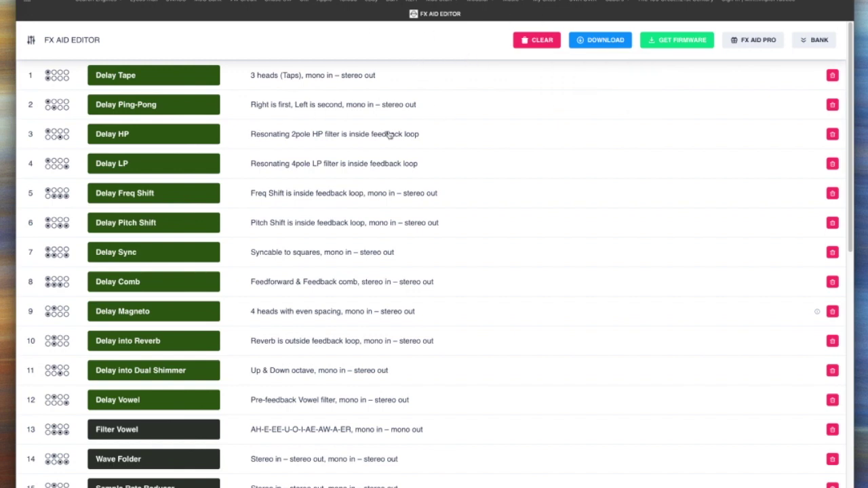
scroll(342, 184, "down", 8)
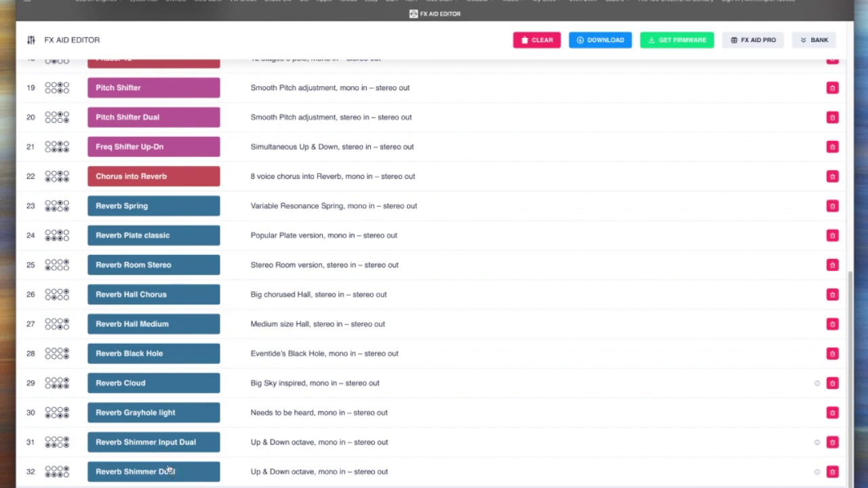
scroll(160, 231, "up", 4)
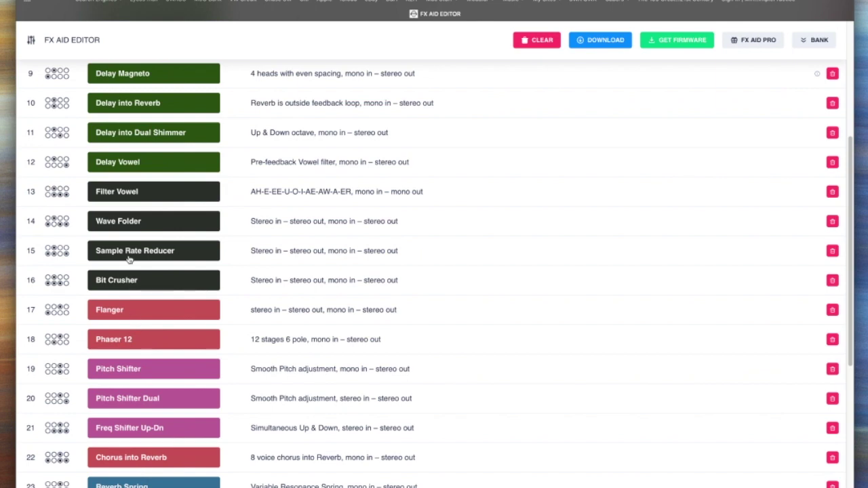
scroll(156, 272, "up", 3)
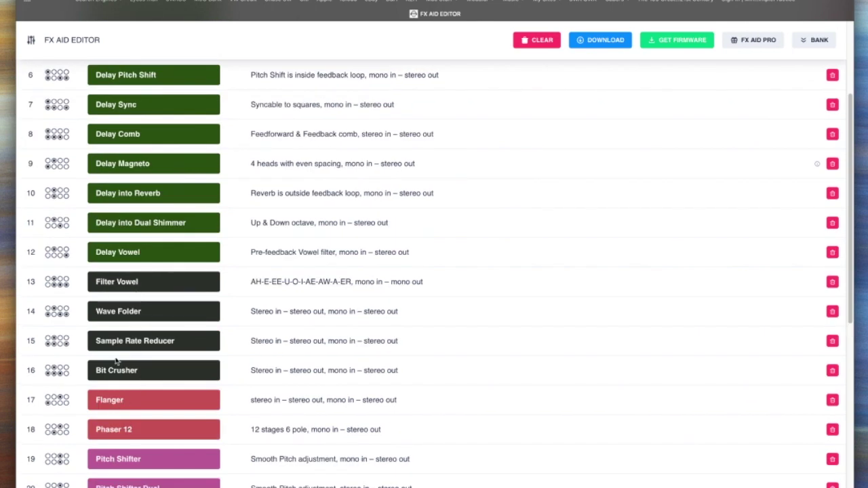
scroll(129, 369, "up", 5)
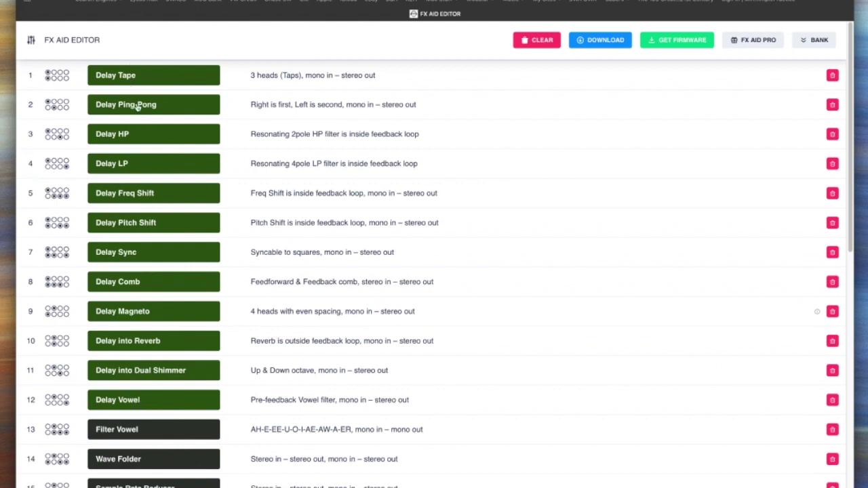
left_click(144, 195)
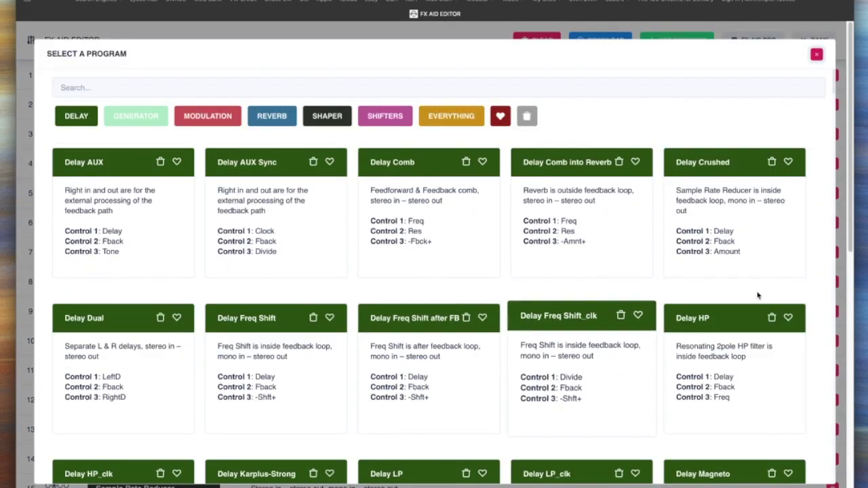
left_click(817, 54)
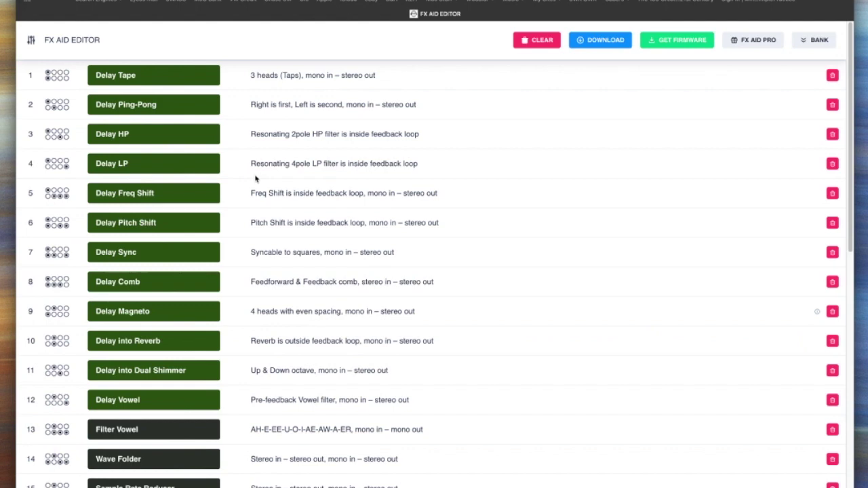
Step: Clear the whole bank and load Reverb Black Cloud into slot 1
left_click(546, 42)
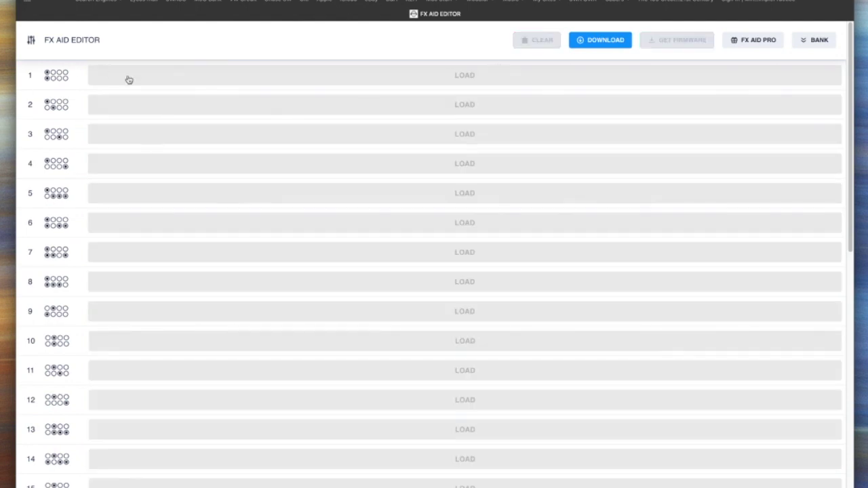
left_click(485, 76)
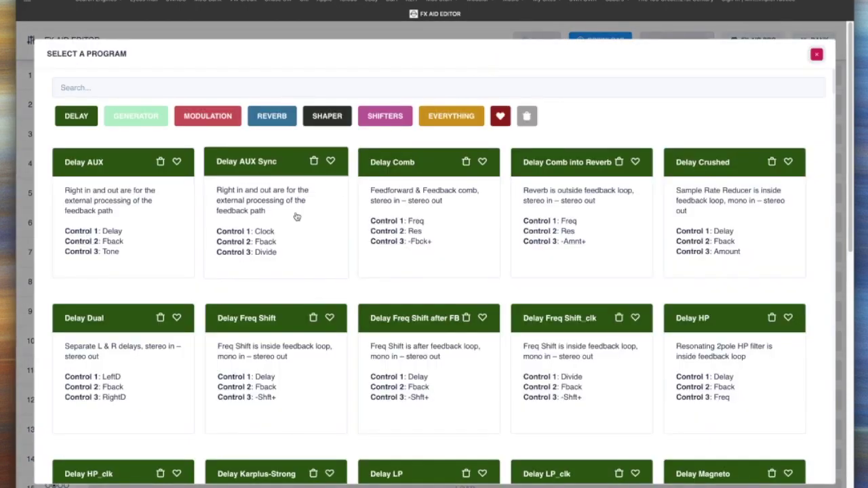
left_click(275, 117)
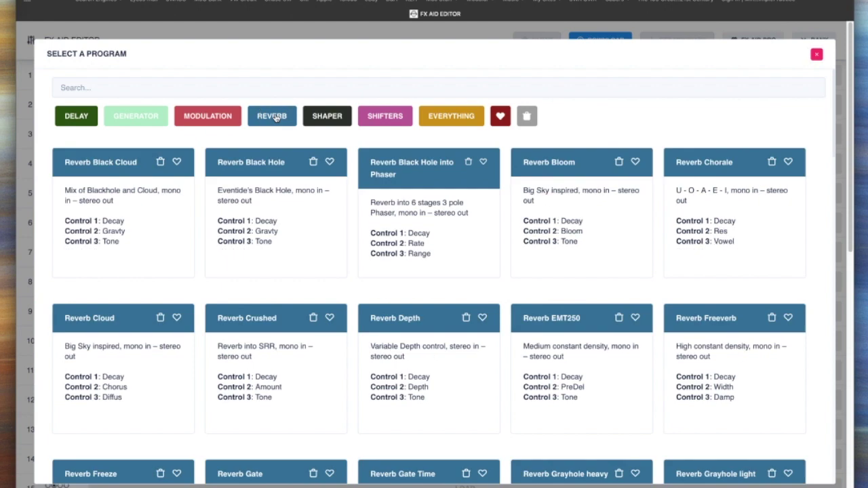
left_click(112, 203)
Step: Load Reverb Black Hole into slot 2 and Reverb Depth into slot 3
left_click(183, 113)
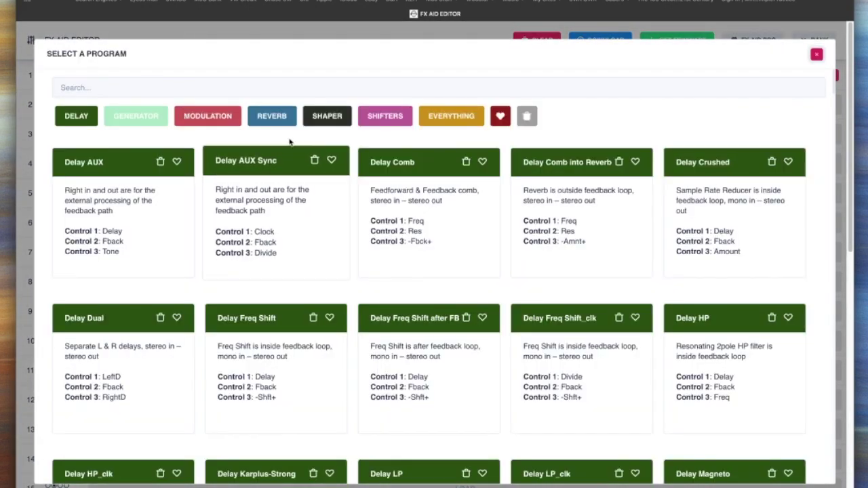
left_click(271, 116)
left_click(257, 212)
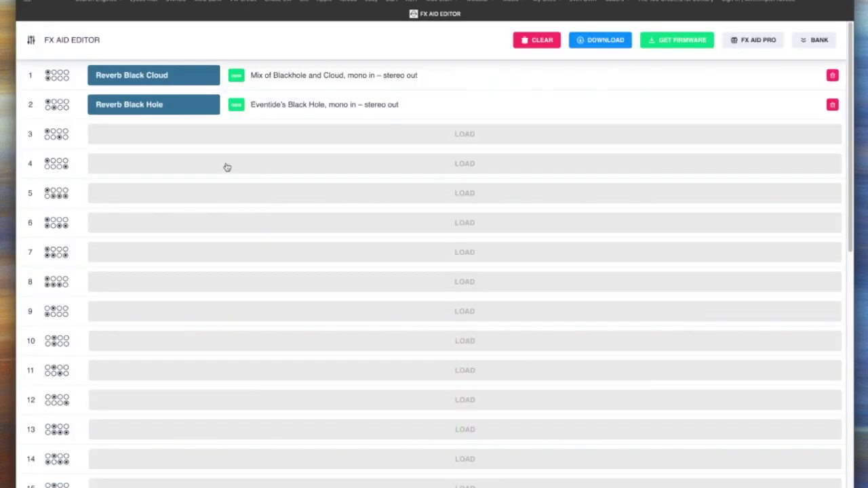
left_click(198, 139)
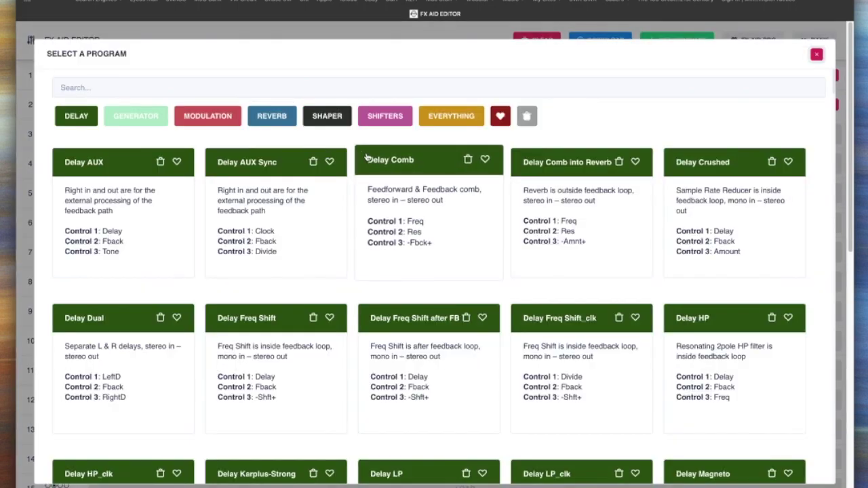
left_click(271, 114)
left_click(407, 334)
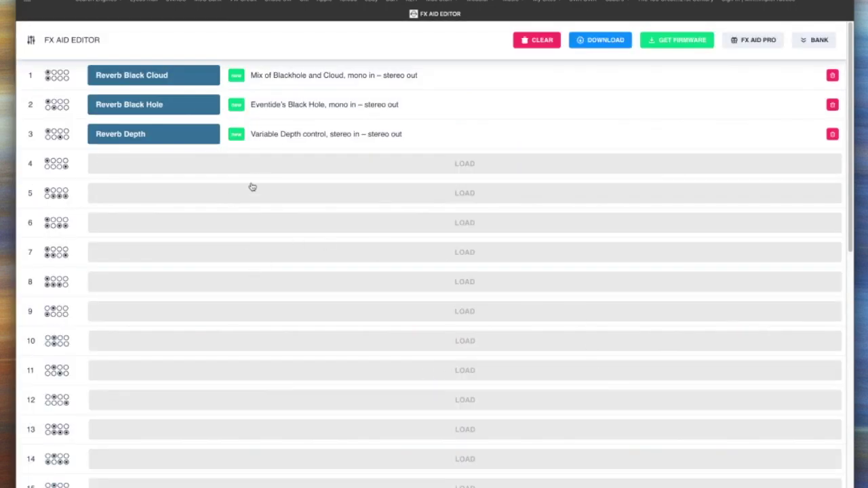
left_click(274, 165)
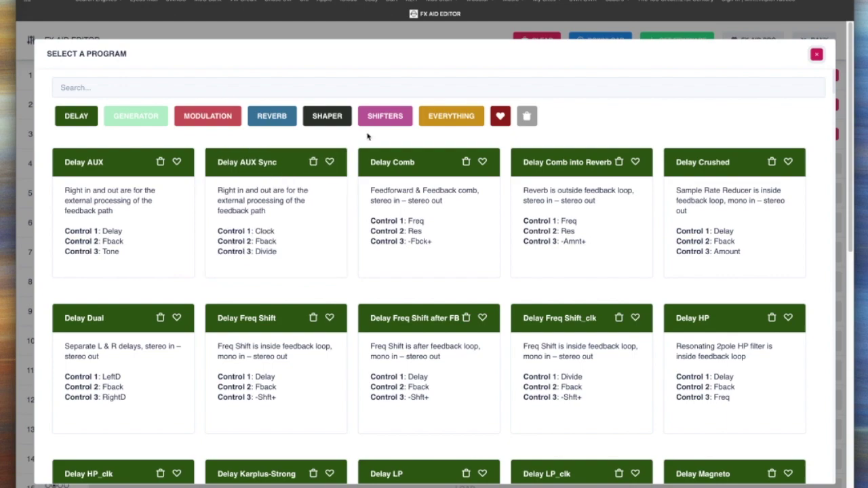
Step: Load the shaper programs Distortion OverDrive into slot 4 and Generation Lost into slot 5
left_click(328, 114)
scroll(390, 371, "down", 5)
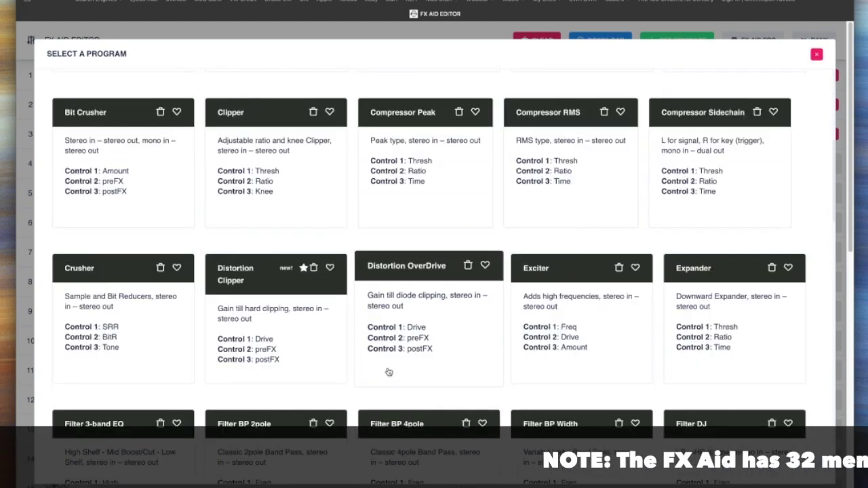
left_click(426, 294)
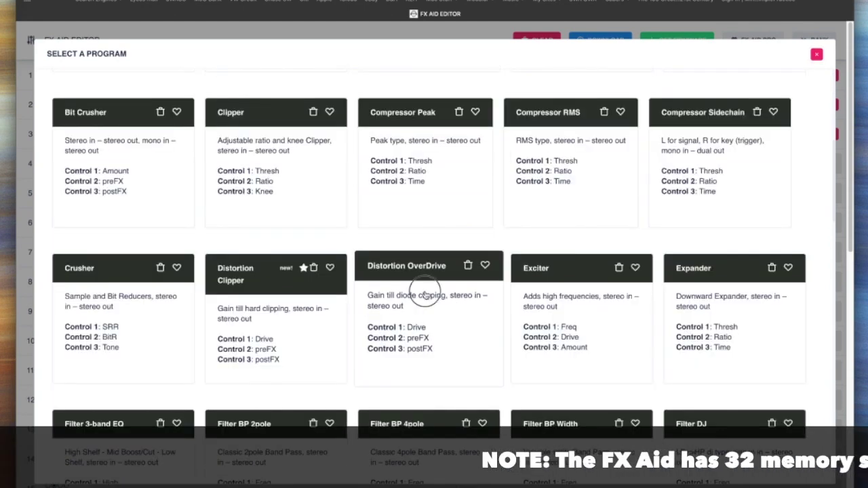
left_click(175, 196)
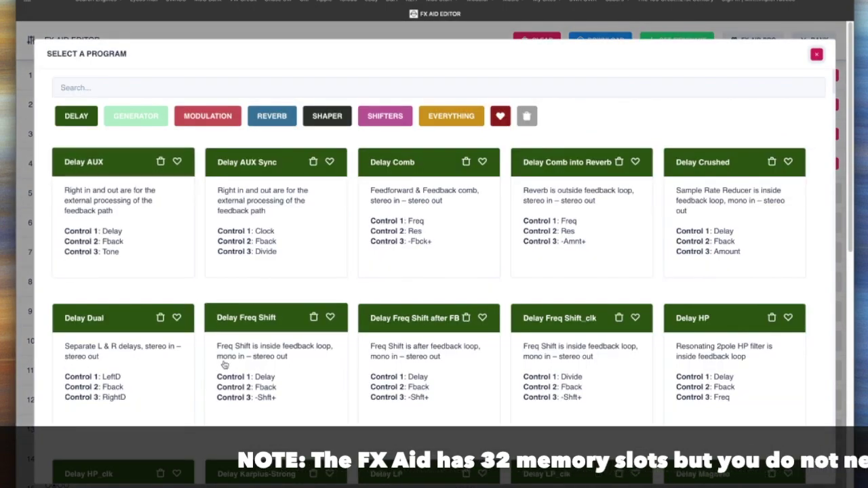
left_click(341, 116)
scroll(539, 281, "down", 6)
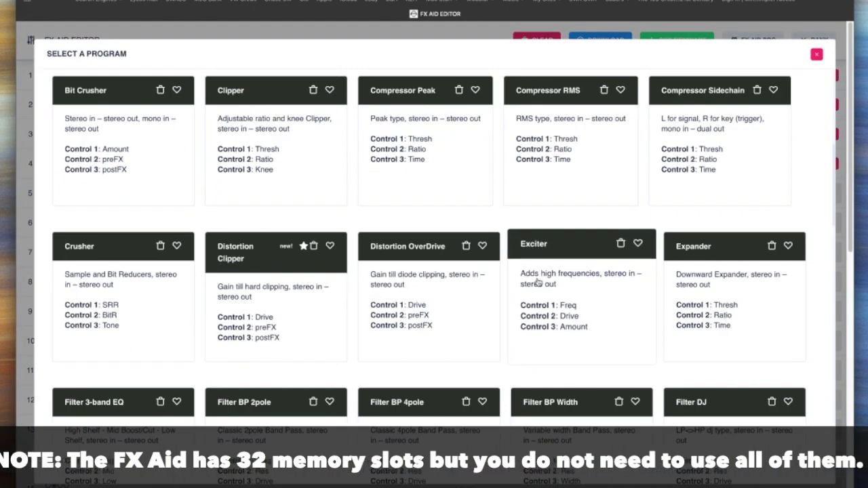
scroll(535, 284, "down", 2)
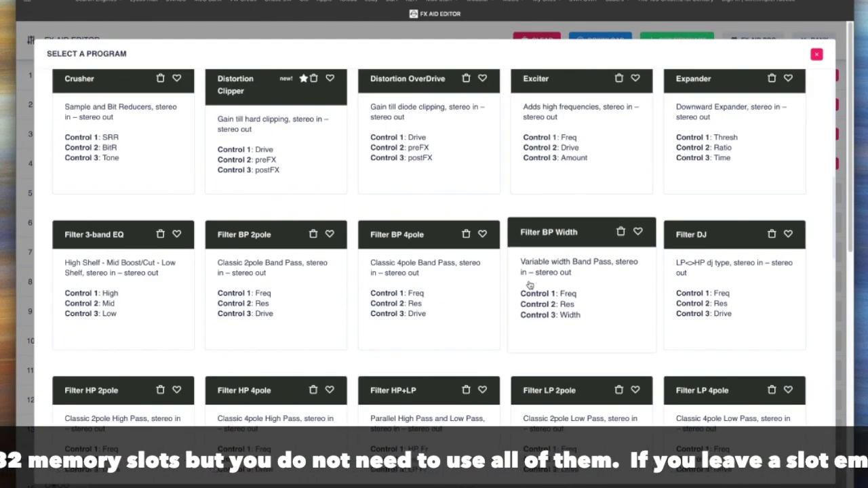
scroll(529, 285, "down", 4)
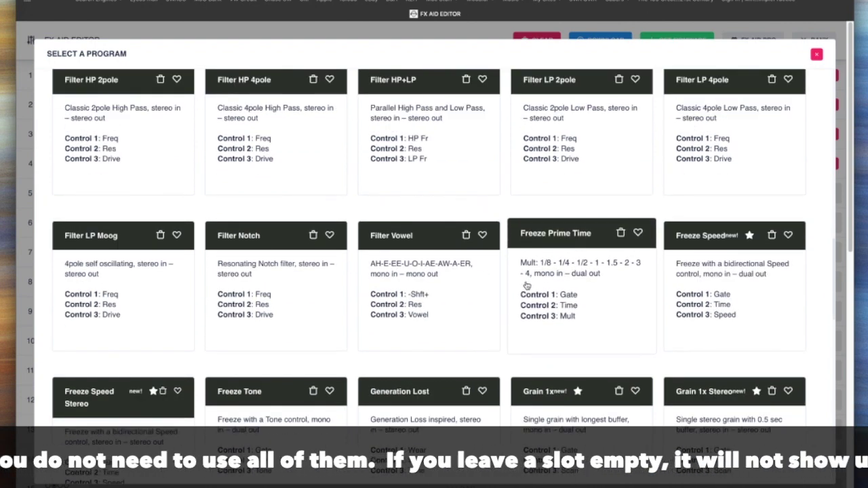
scroll(527, 282, "down", 1)
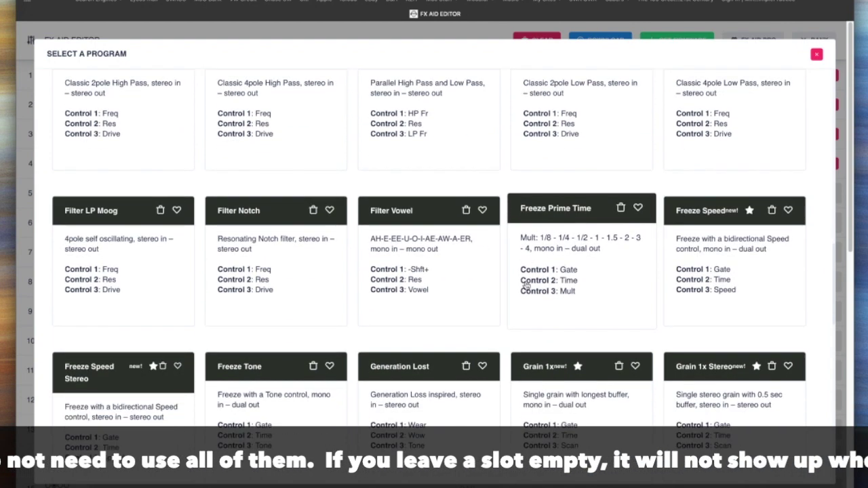
left_click(429, 374)
Step: Pick Grain 4x from the program list for slot 6
left_click(210, 222)
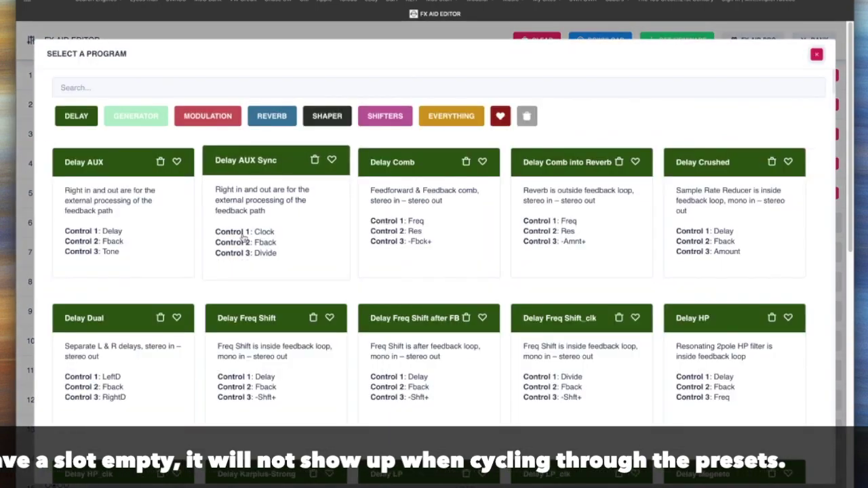
scroll(411, 180, "up", 6)
scroll(484, 282, "down", 15)
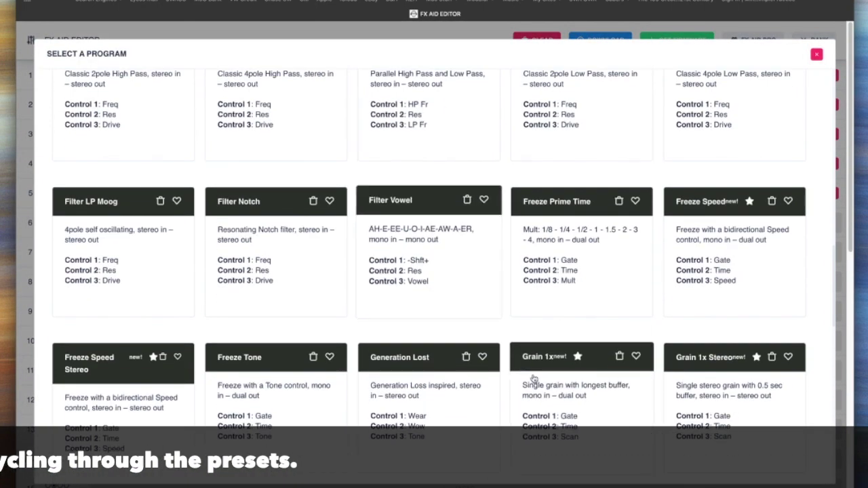
scroll(719, 371, "down", 4)
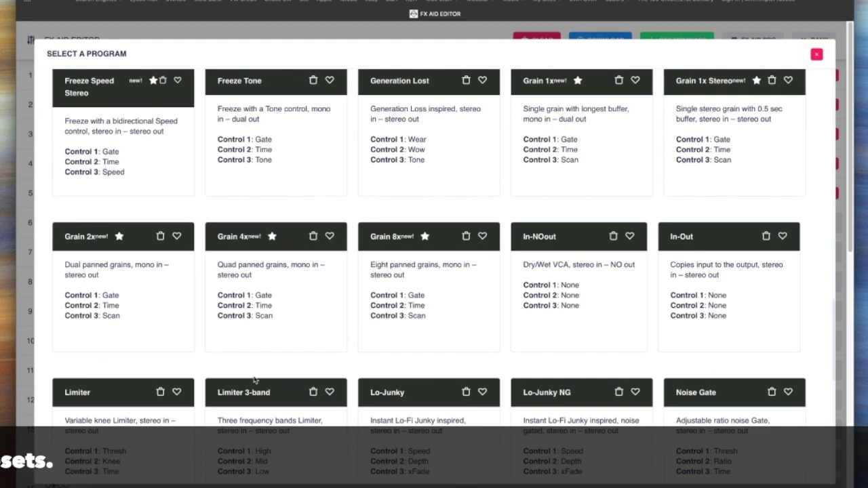
left_click(257, 243)
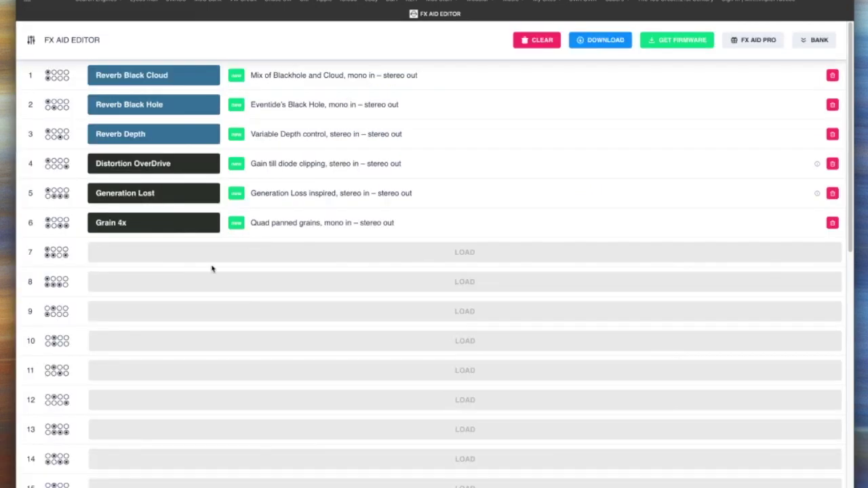
Step: Put Delay Freq Shift in slot 7 and Delay LP_clk in slot 8
left_click(192, 255)
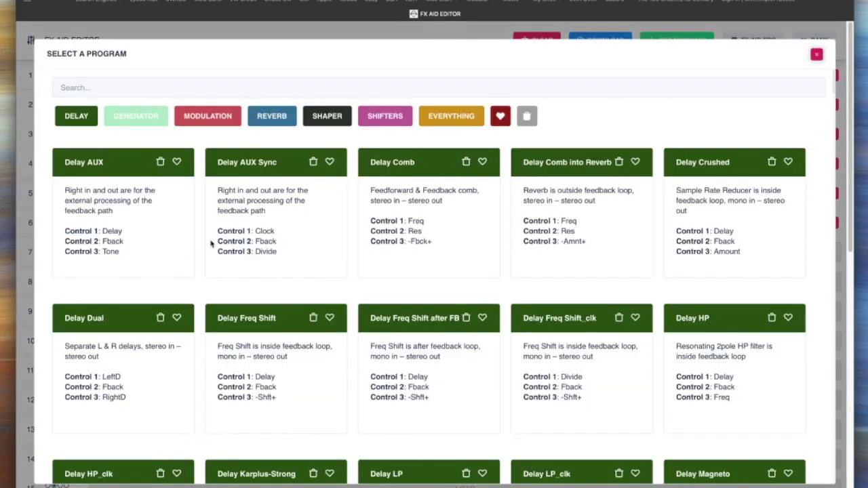
left_click(277, 324)
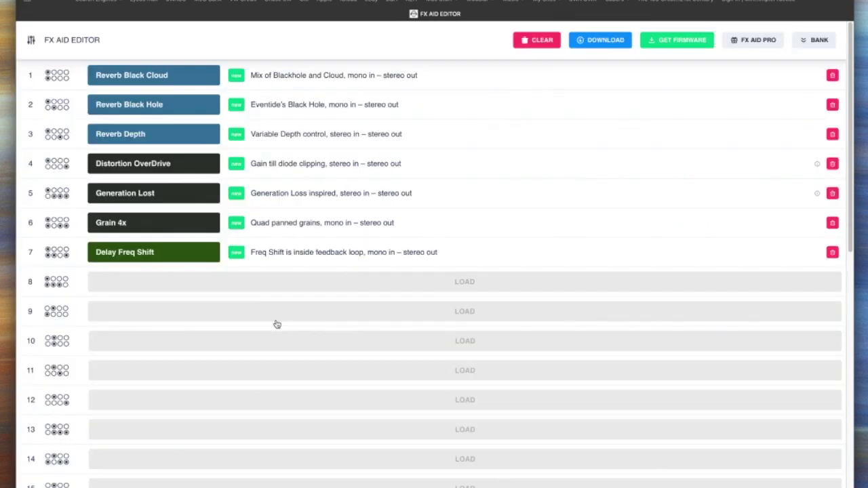
left_click(210, 283)
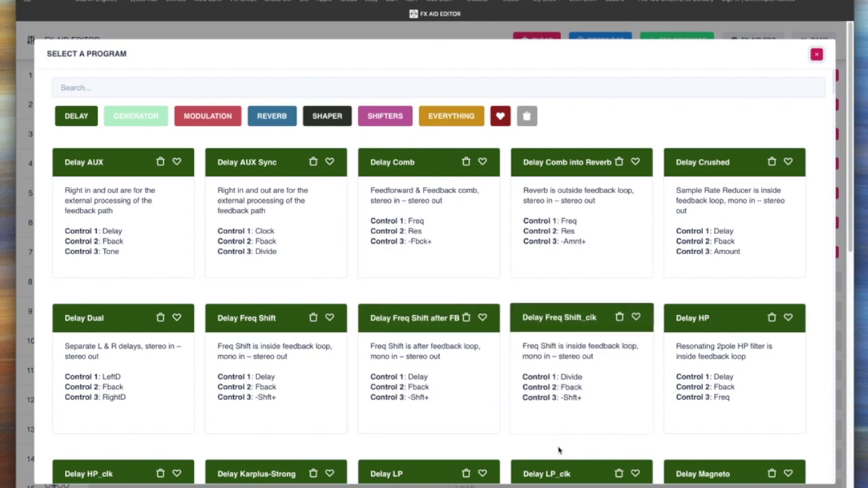
left_click(562, 479)
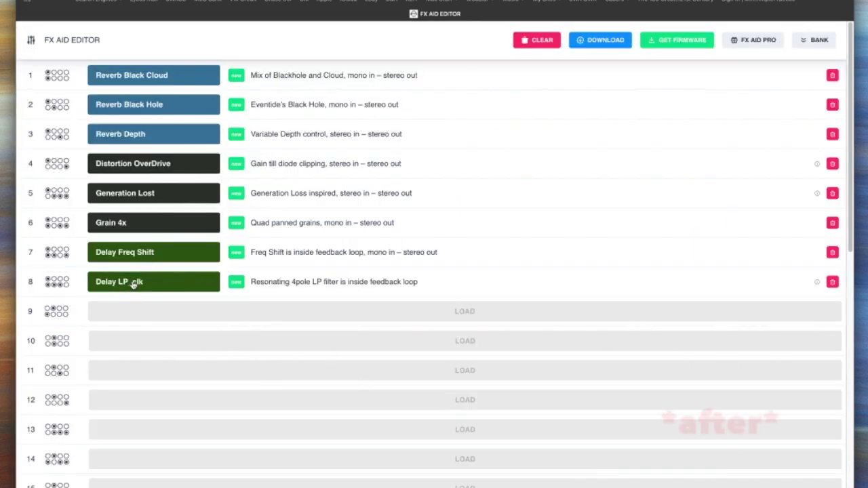
Step: Drag Delay Freq Shift and Delay LP_clk up to sit right after Reverb Depth
left_click_drag(139, 254, 145, 163)
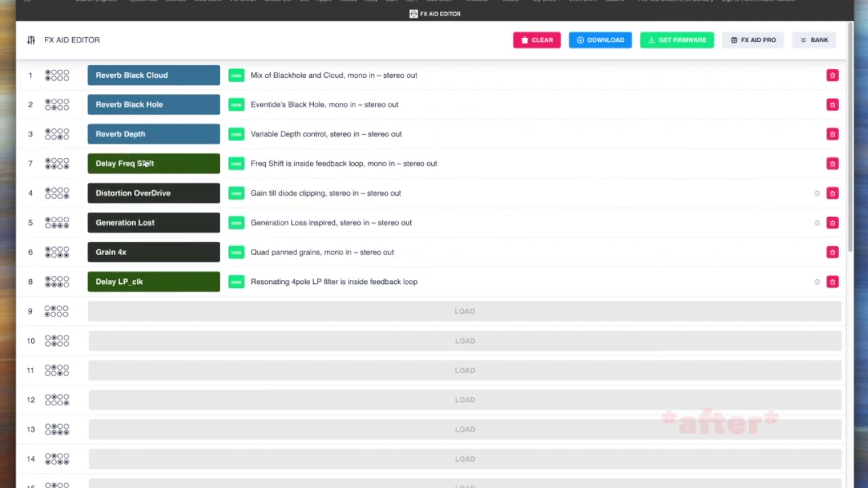
left_click_drag(146, 281, 155, 204)
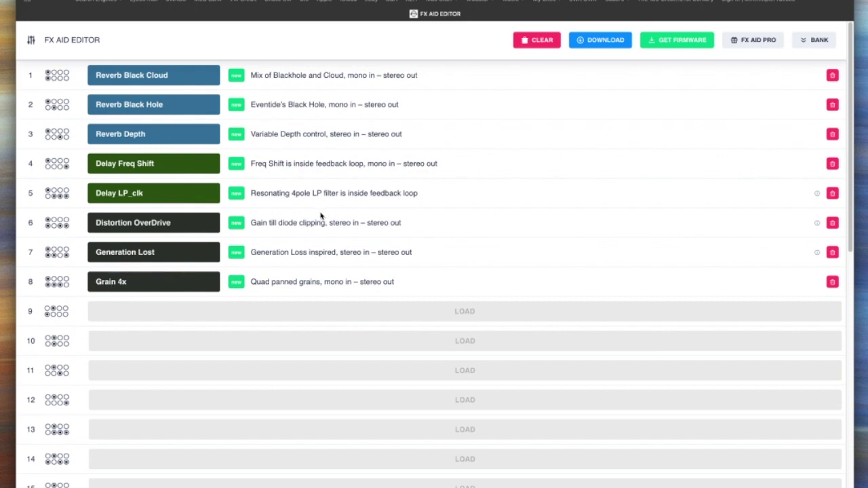
left_click(809, 41)
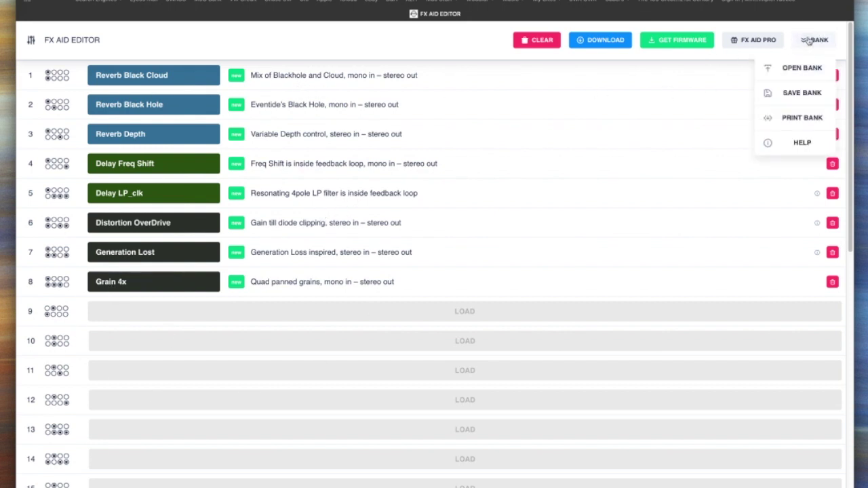
Step: Open bank2.json as the editor's bank and scroll through its 32 programs
left_click(799, 72)
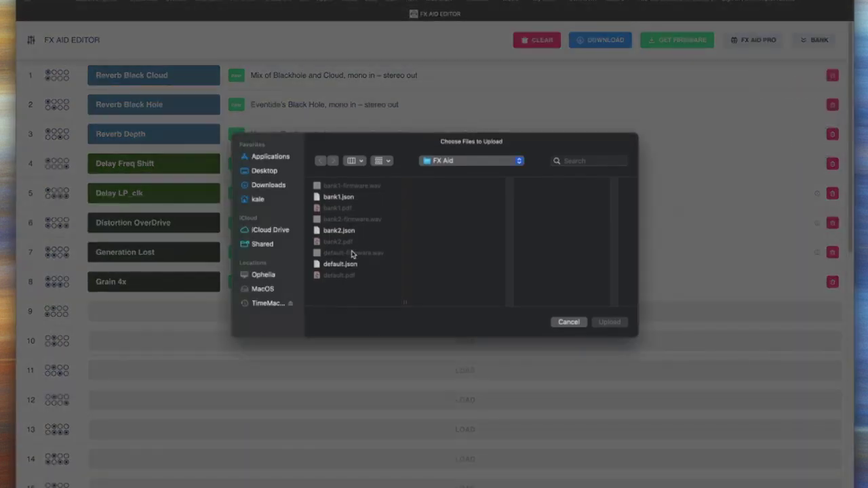
left_click(345, 231)
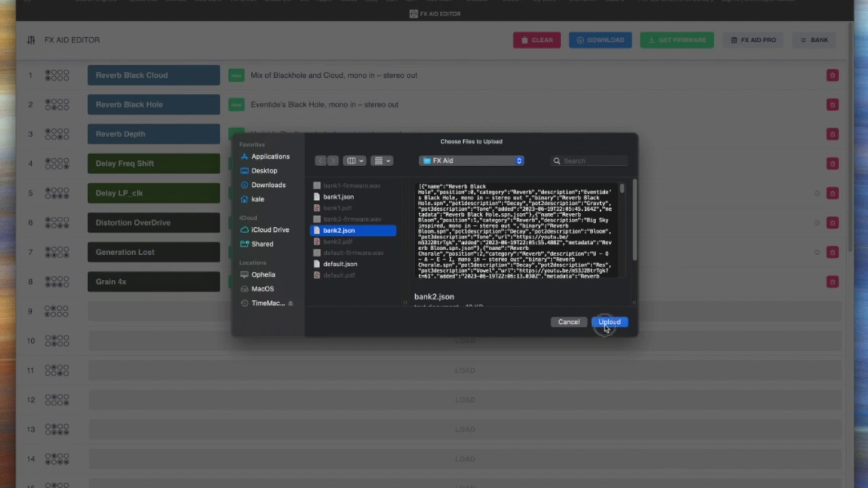
left_click(607, 323)
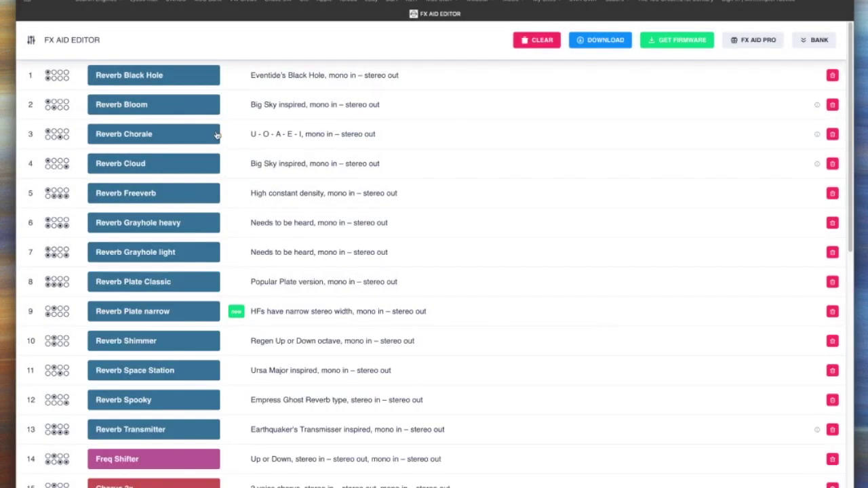
scroll(223, 420, "down", 5)
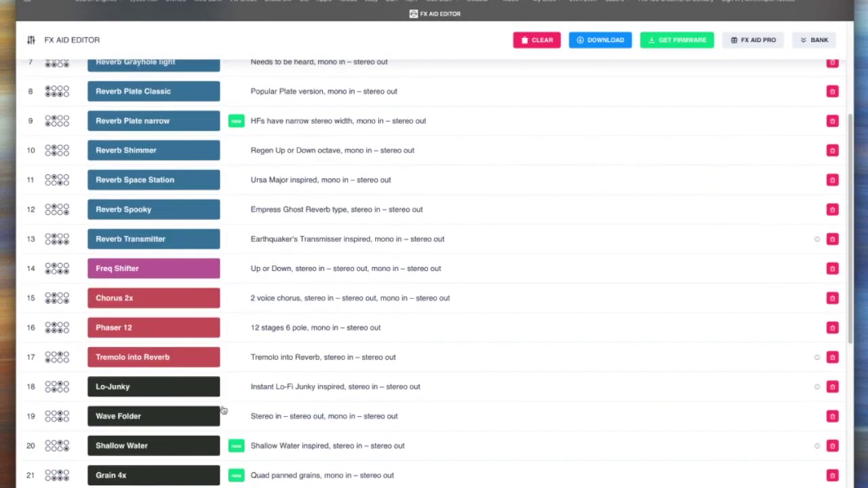
scroll(142, 371, "down", 7)
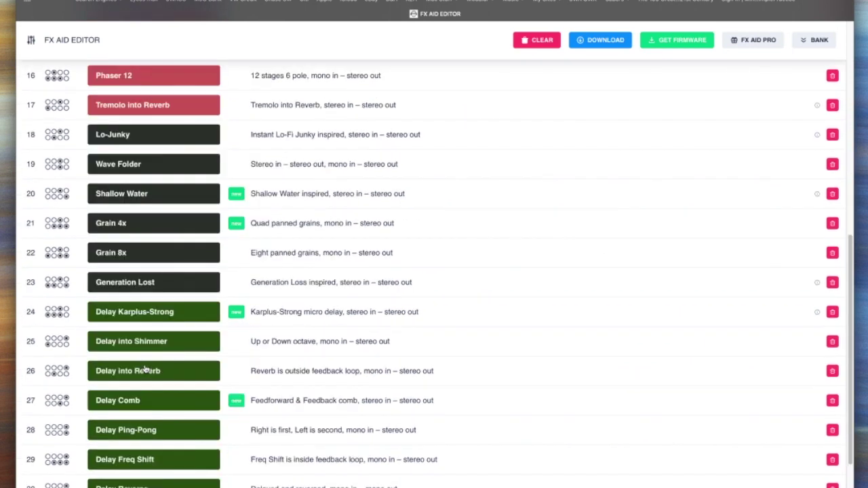
scroll(161, 270, "down", 2)
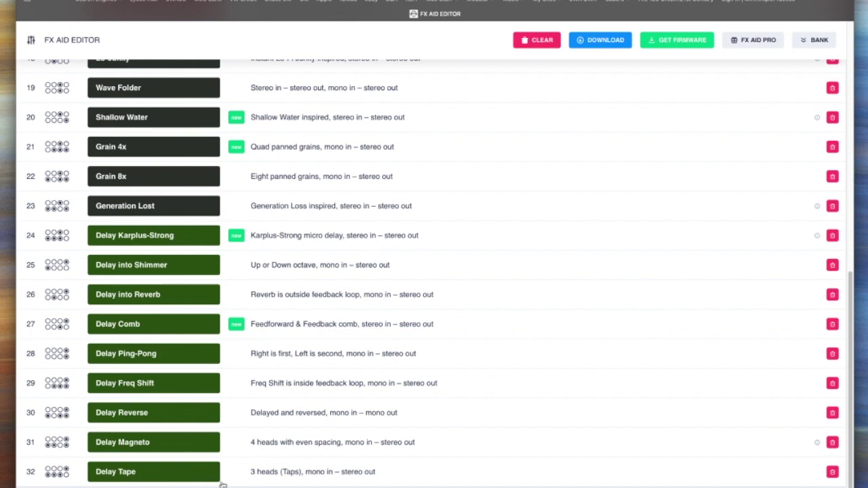
scroll(209, 428, "up", 13)
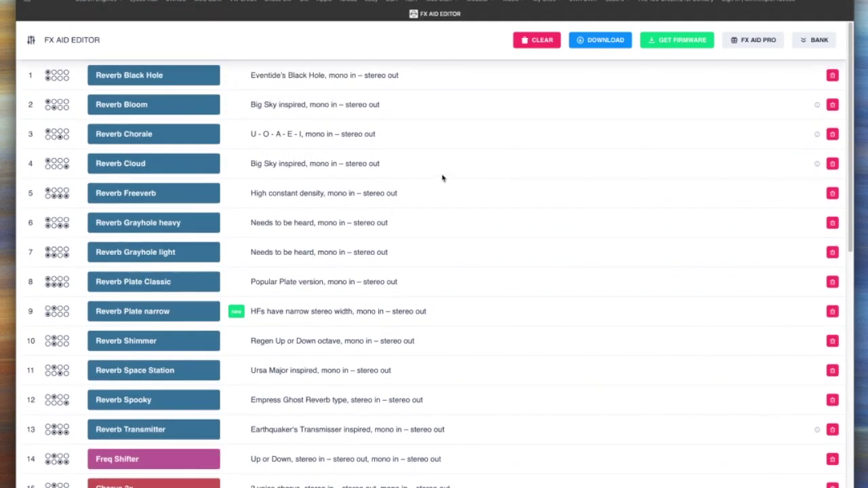
left_click(811, 41)
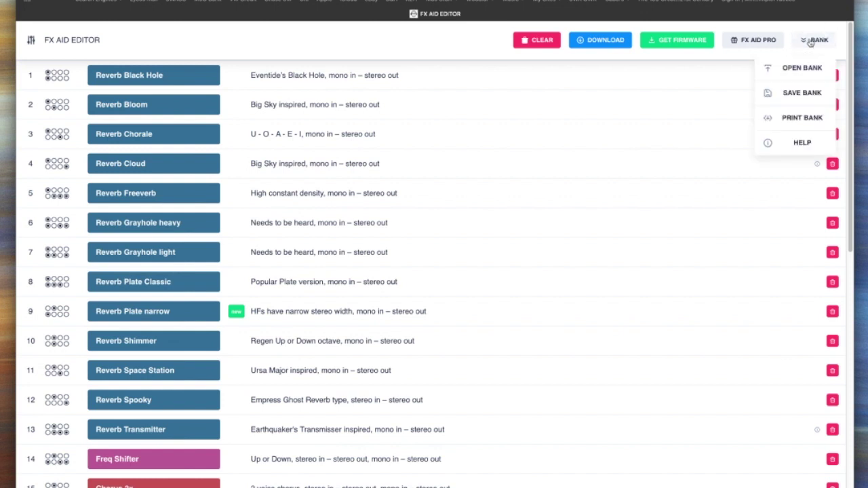
Step: Print the bank as a PDF table of programs and controls, then close it
left_click(804, 118)
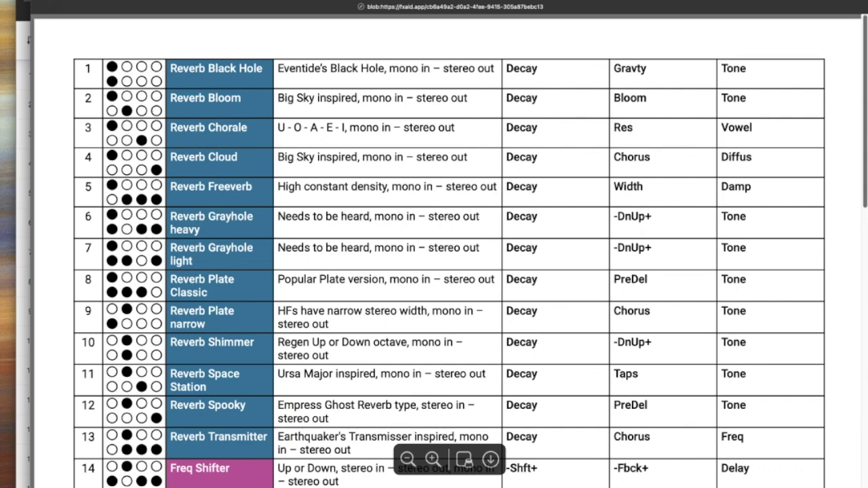
key("super+w")
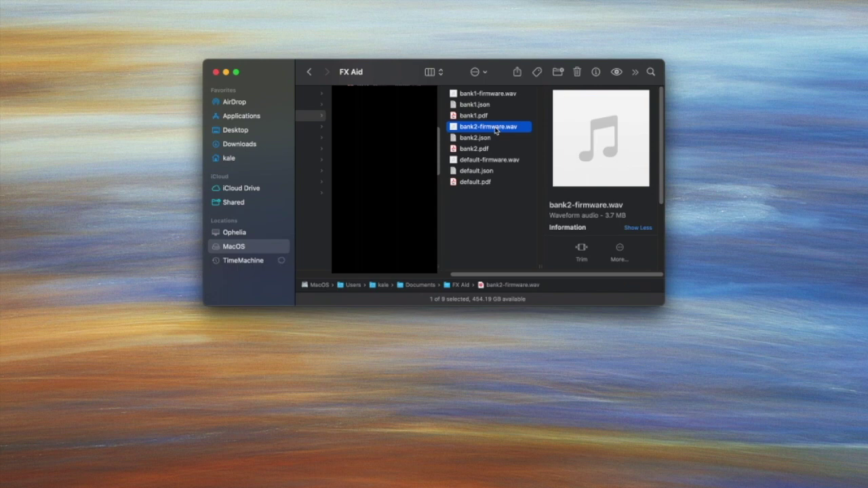
mouse_move(602, 139)
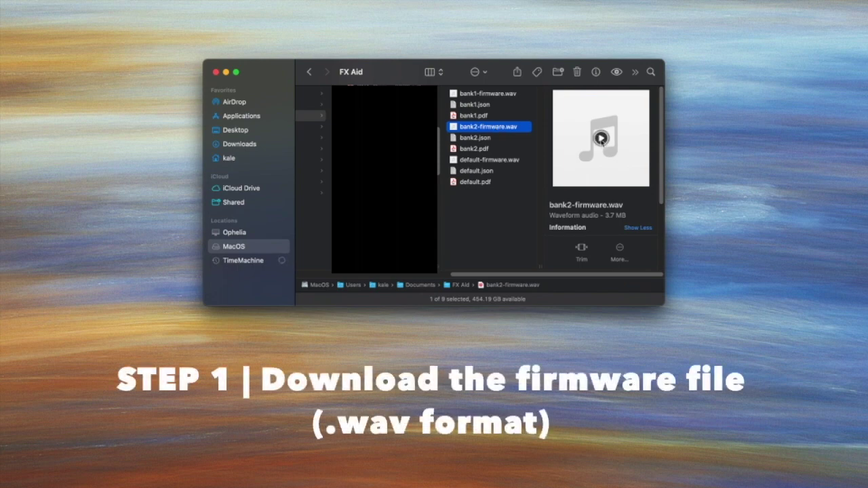
left_click(602, 139)
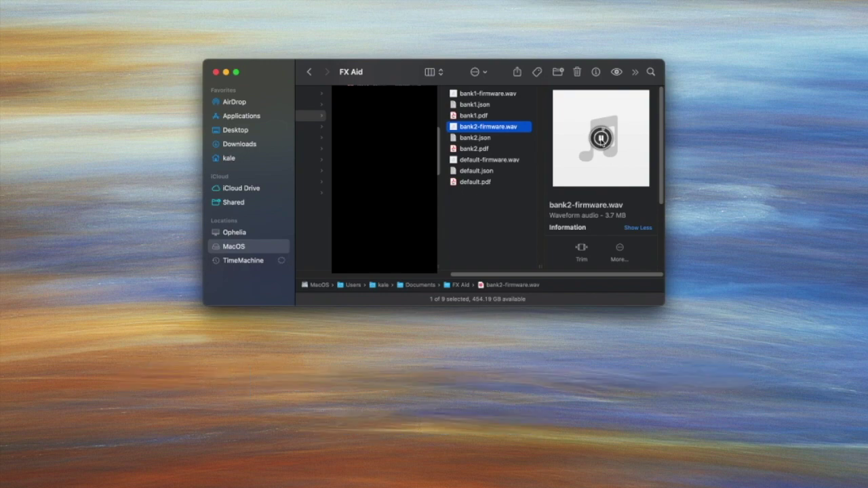
left_click(601, 139)
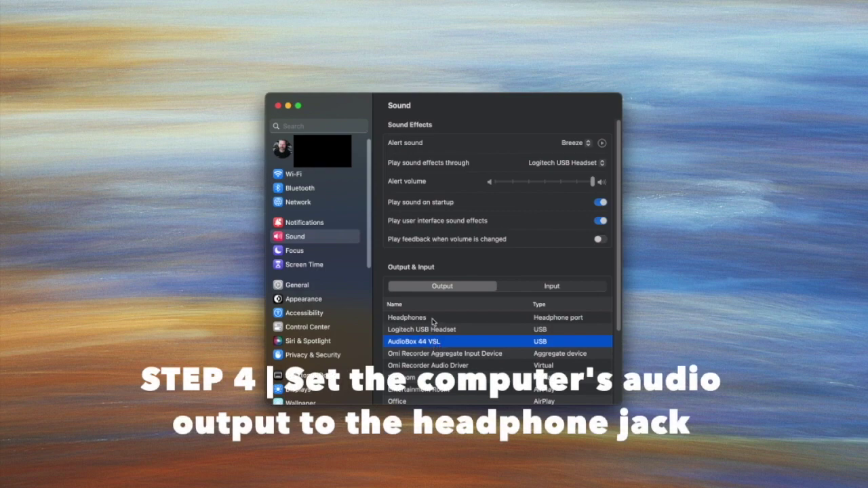
Step: Select Headphones in the Sound settings Output list
left_click(433, 319)
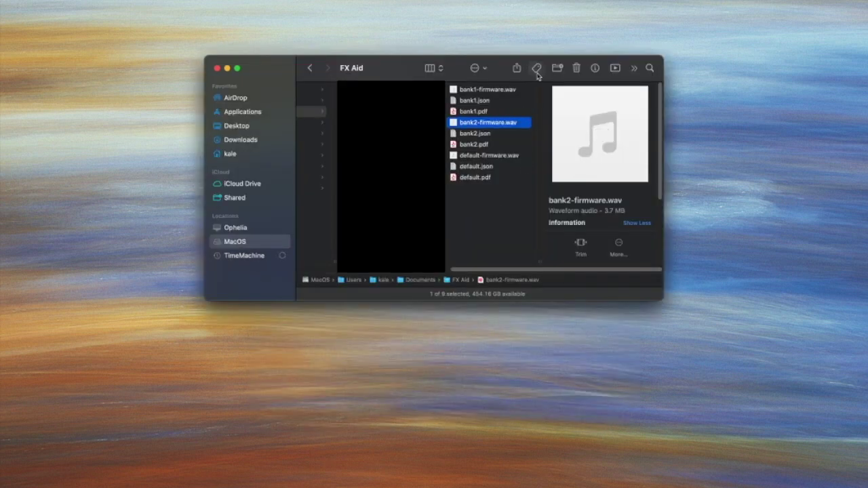
Step: Shift the Finder window slightly down and left toward the bank2-firmware.wav preview
left_click_drag(493, 76, 484, 104)
mouse_move(599, 180)
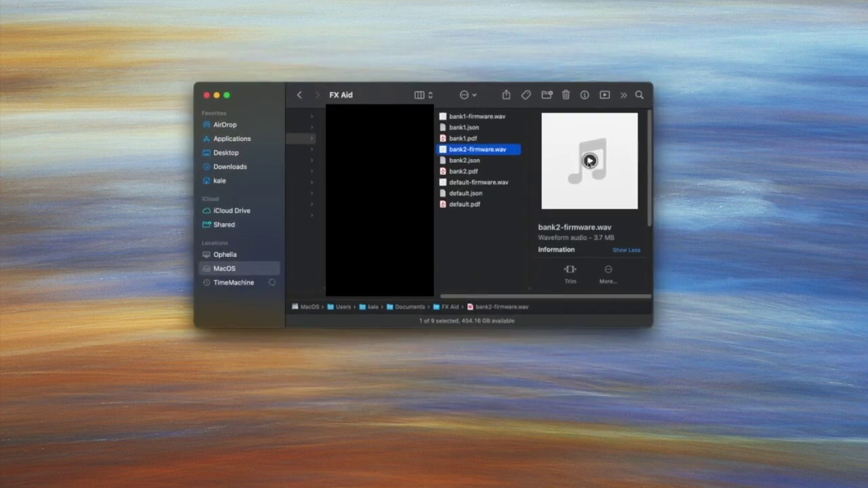